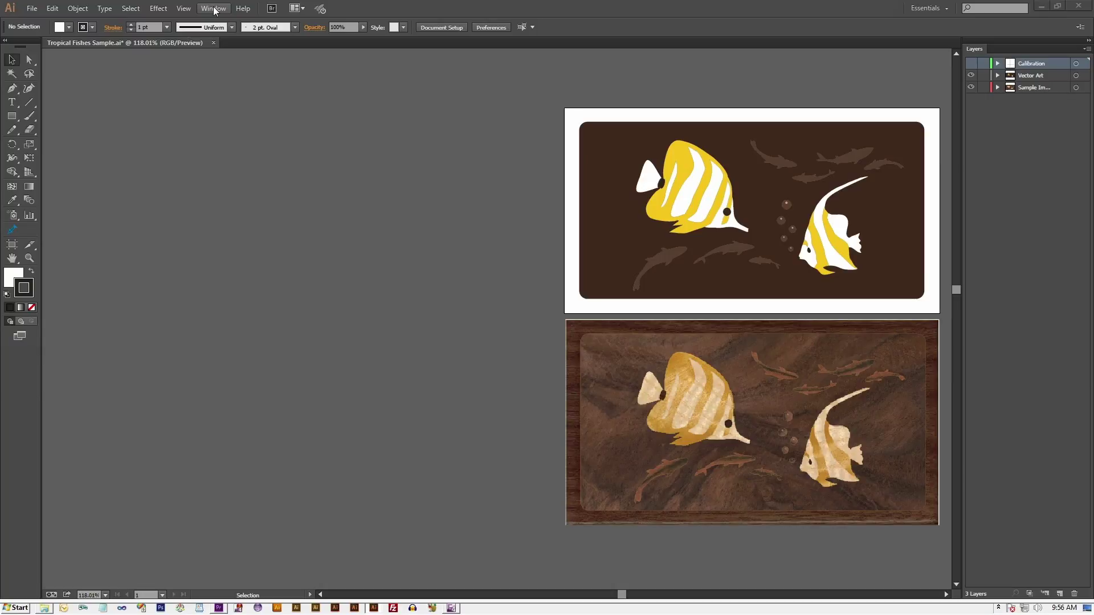
Show the ImagePaint Design Image Swatches palette from the Window menu.
{"action": "left_click", "coordinate": [214, 11]}
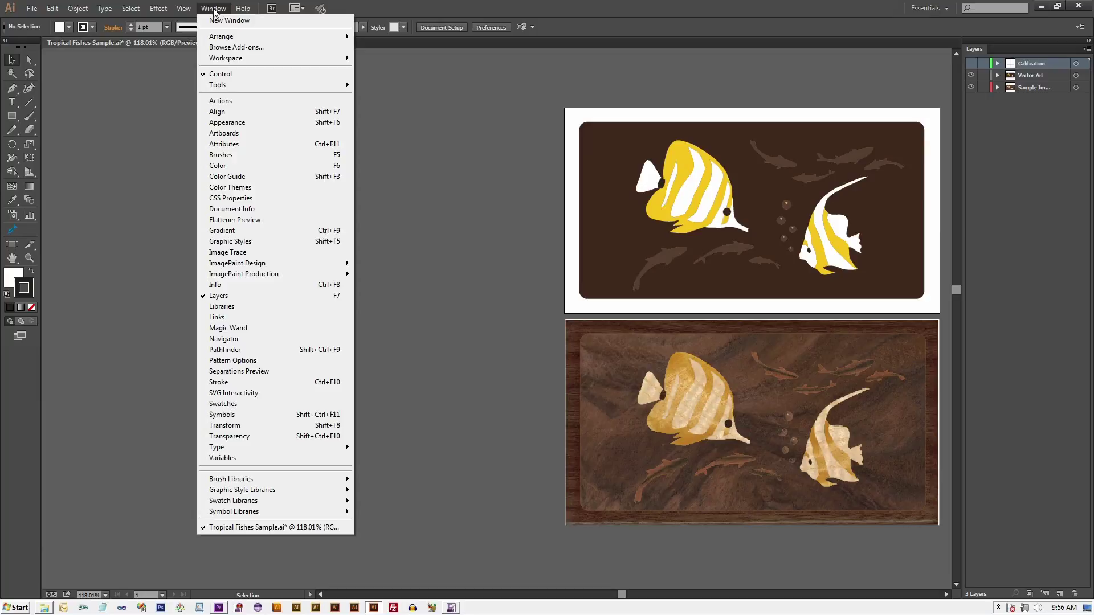
{"action": "mouse_move", "coordinate": [256, 263]}
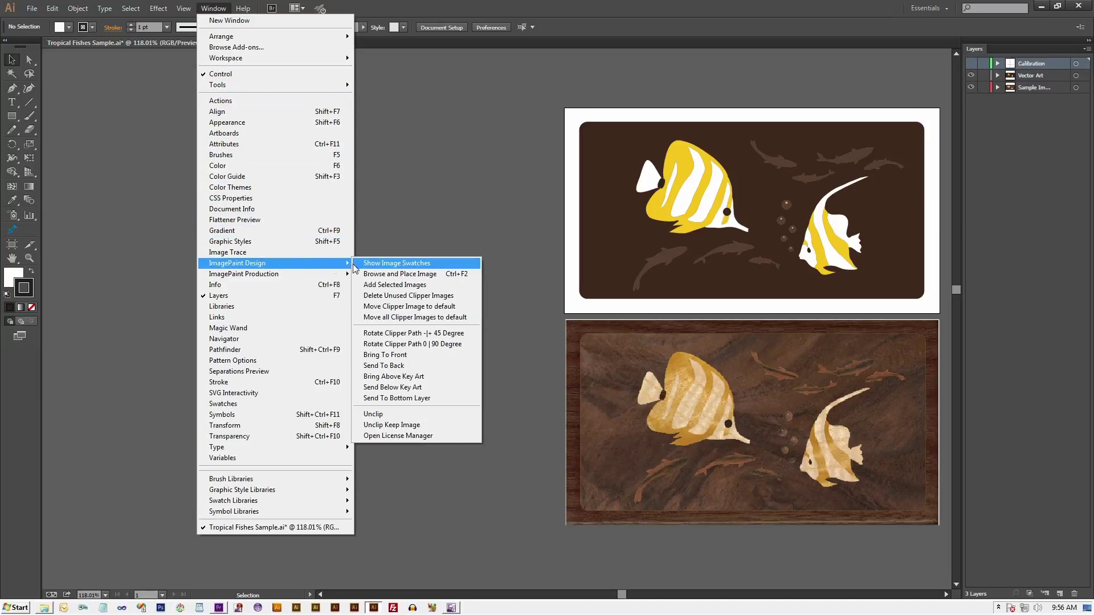
{"action": "left_click", "coordinate": [386, 264]}
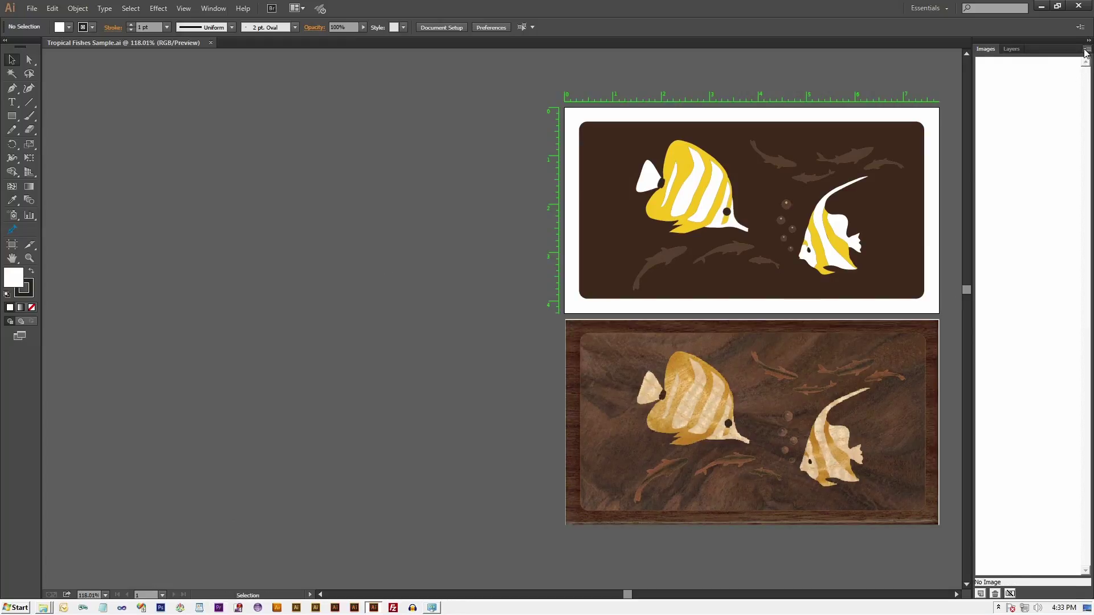
Choose Set Image Folder from the Images palette menu and create a new folder in Tropical Fish Movie.
{"action": "left_click", "coordinate": [1086, 53]}
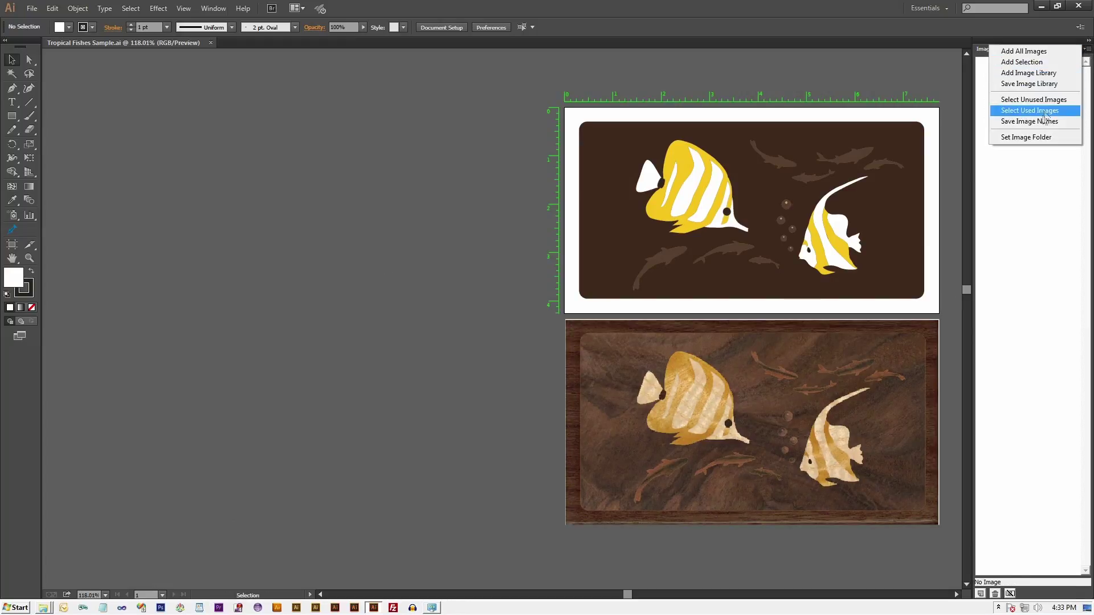
{"action": "left_click", "coordinate": [1032, 139]}
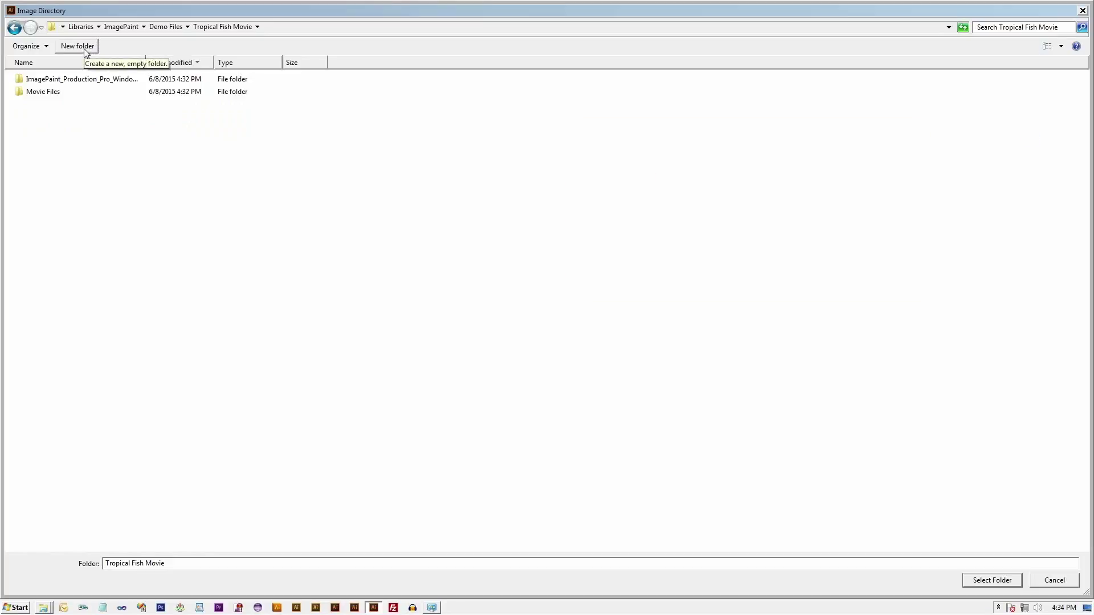
{"action": "left_click", "coordinate": [86, 50]}
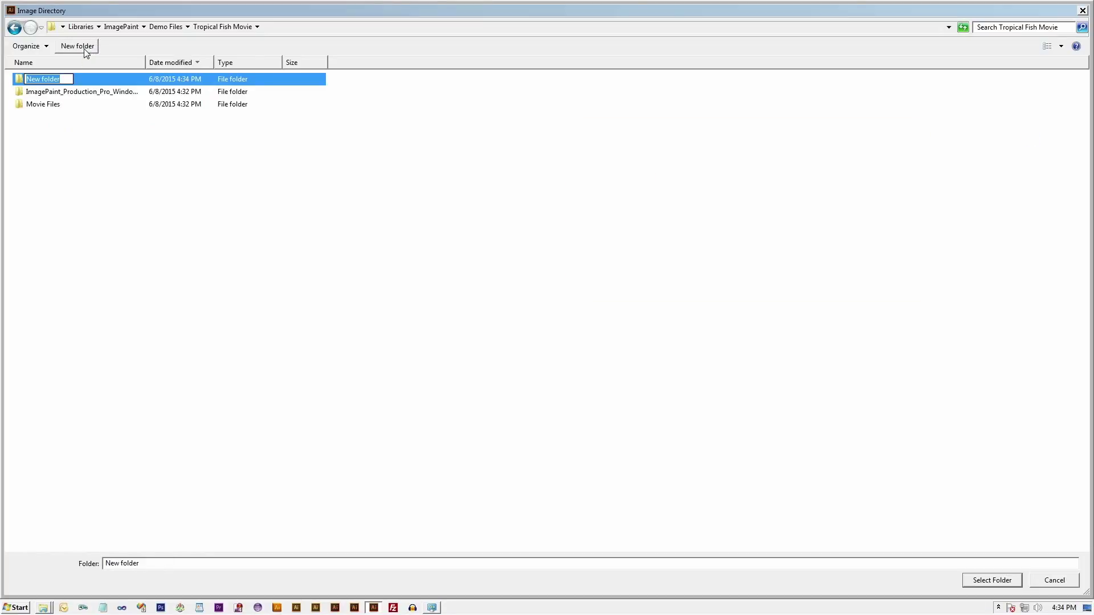
{"action": "type", "text": "Wood "}
{"action": "type", "text": "Inve"}
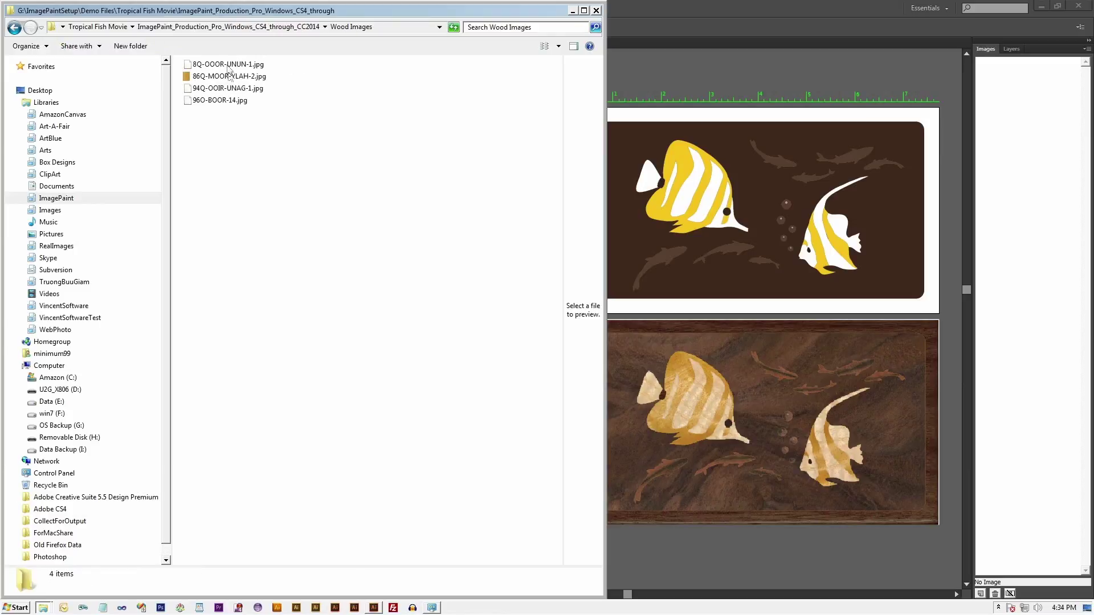
Select the four wood JPGs in Explorer and drag them onto the artboard.
{"action": "left_click", "coordinate": [229, 69]}
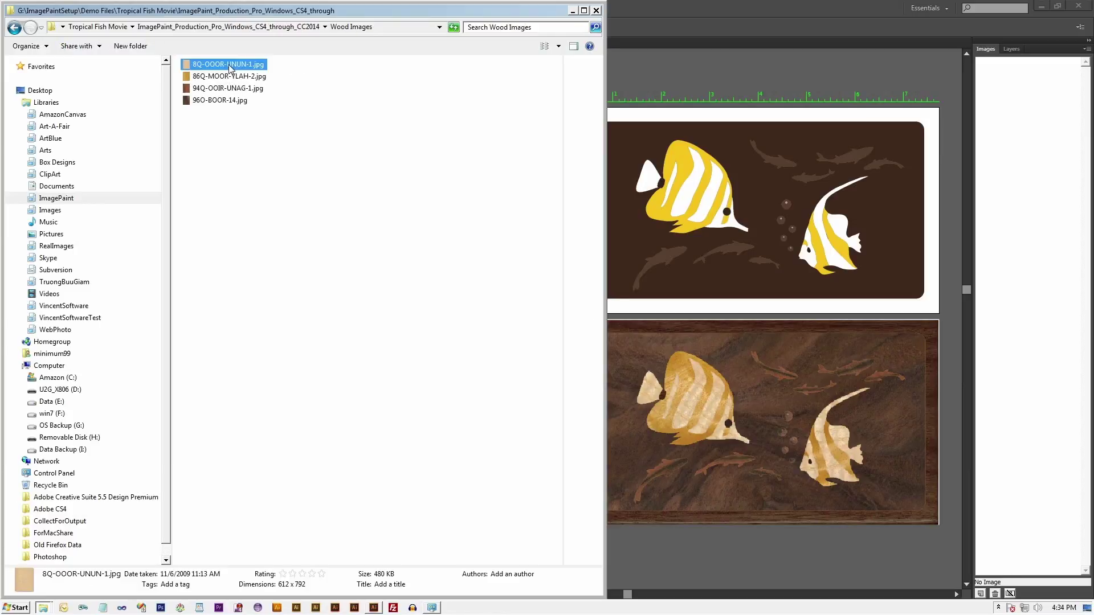
{"action": "left_click", "coordinate": [217, 101], "text": "shift"}
{"action": "mouse_move", "coordinate": [208, 106]}
{"action": "left_mouse_down"}
{"action": "mouse_move", "coordinate": [786, 235]}
{"action": "mouse_move", "coordinate": [783, 227]}
{"action": "left_mouse_up"}
Add the placed wood images to the Images palette with Add Selected Images.
{"action": "left_click", "coordinate": [989, 354]}
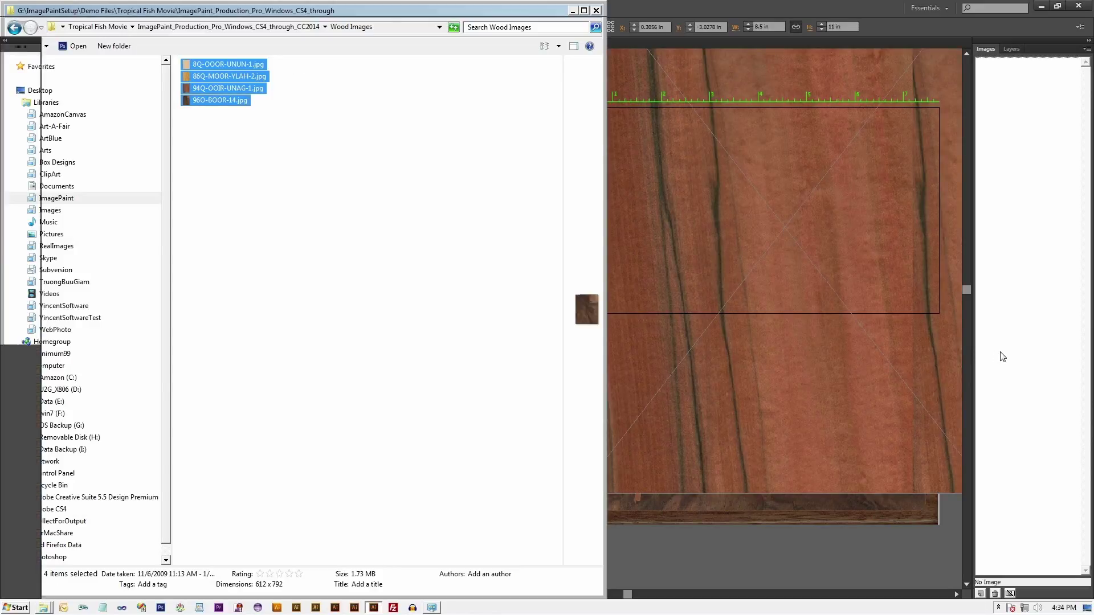
{"action": "left_click", "coordinate": [982, 594]}
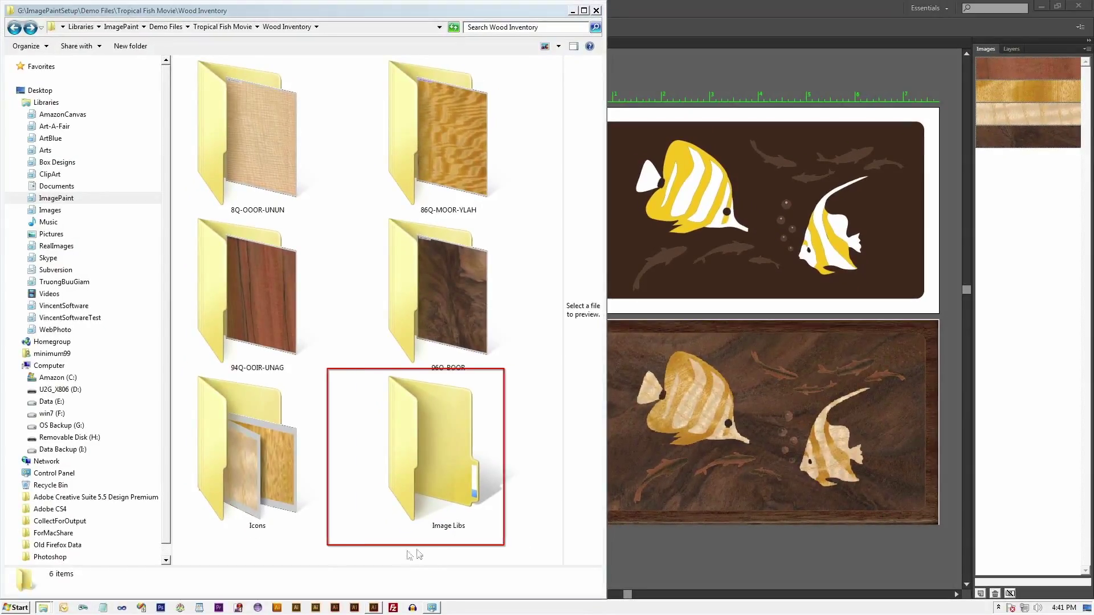
Open the Icons subfolder of Wood Inventory to view its four wood JPEGs.
{"action": "double_click", "coordinate": [249, 485]}
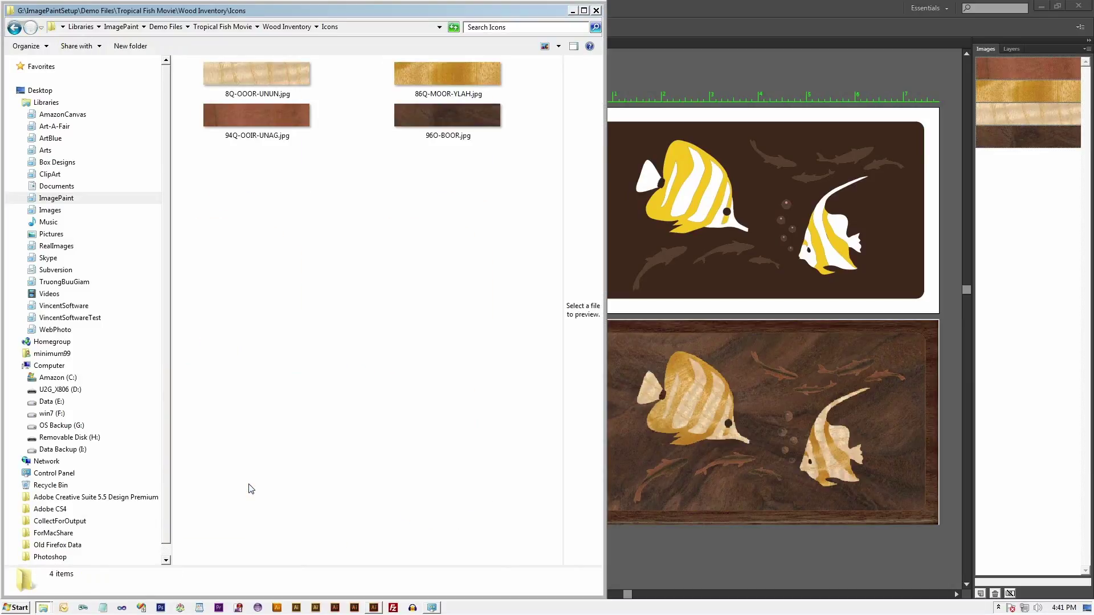